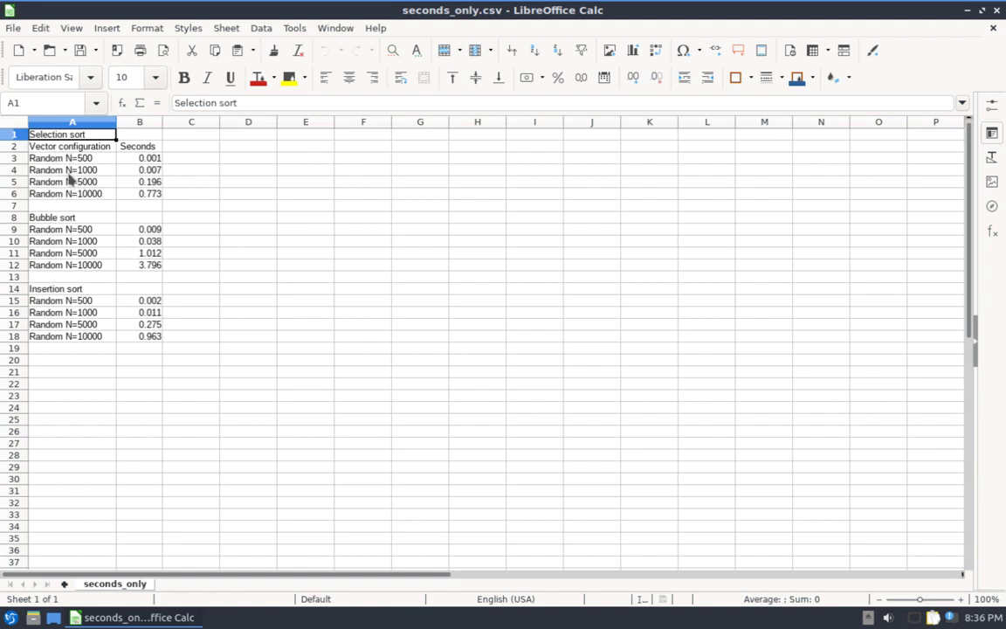
click(58, 161)
click(56, 168)
click(56, 181)
click(56, 162)
click(58, 169)
click(247, 194)
Step: Enter the vector sizes 500, 1000, 5000 and 10000 in cells A20 to A23
click(72, 362)
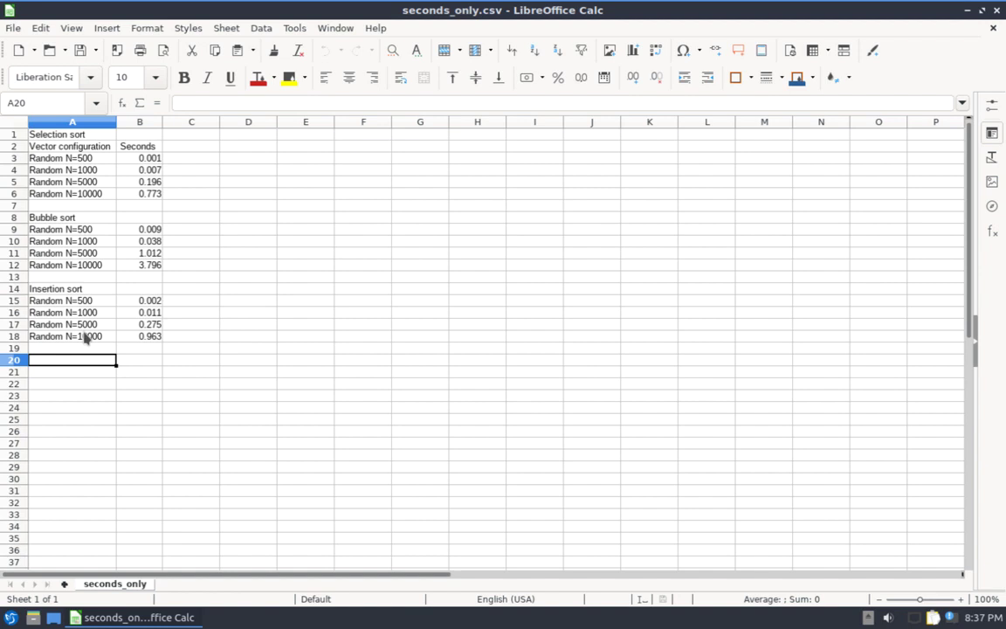
text(500)
key(Return)
text(1000)
key(Return)
text(5000)
key(Return)
text(10000)
key(Return)
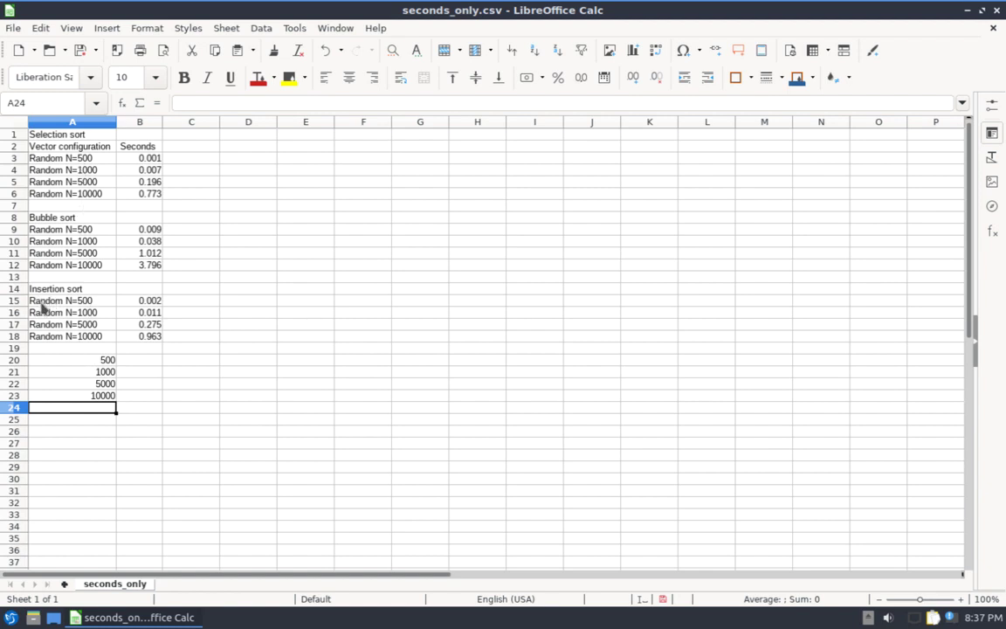
click(105, 361)
Step: Start a line chart with points and lines from the Selection sort times in B3:B6
click(146, 158)
drag(147, 187, 157, 198)
click(13, 28)
key(Escape)
key(Down)
key(c)
click(269, 451)
click(468, 438)
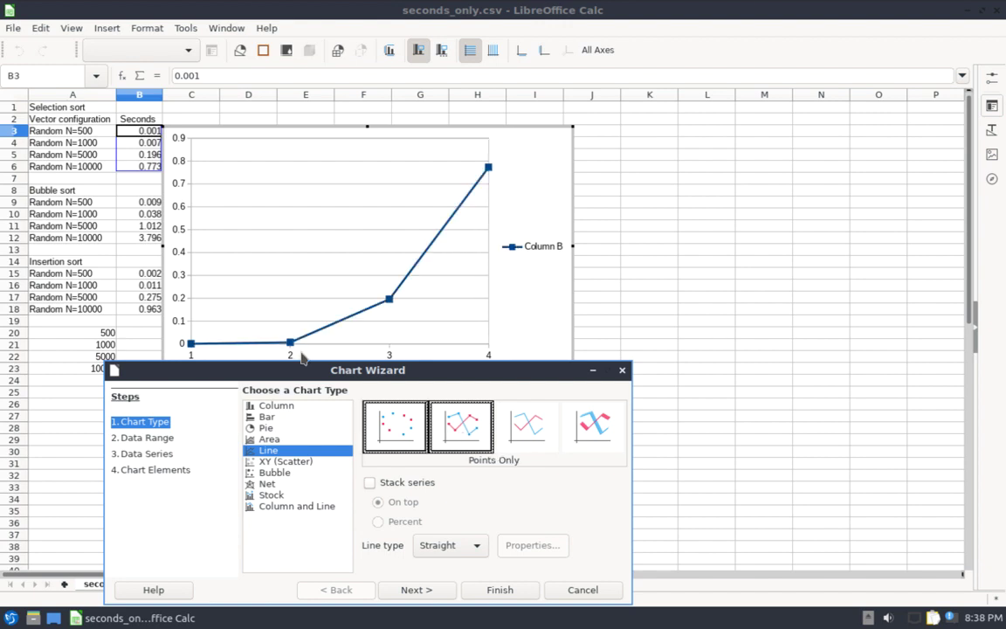
Step: Set the chart's data series name to the Selection sort heading in cell A1
click(432, 593)
click(430, 592)
click(614, 485)
click(58, 105)
key(Return)
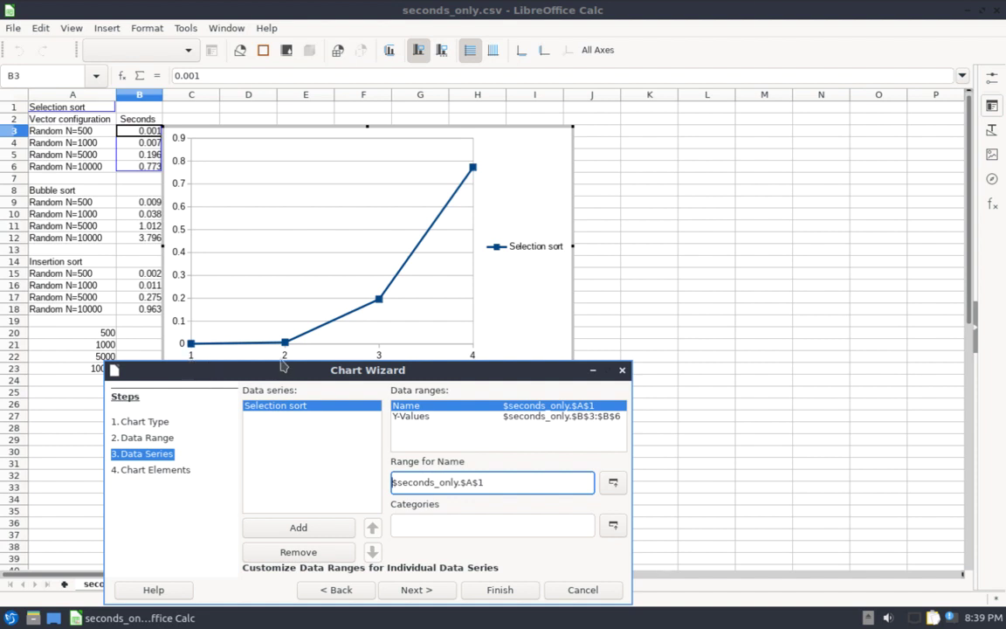
Step: Use the vector sizes in A20:A23 as the chart's categories
click(614, 525)
click(96, 334)
click(95, 365)
shift+click(96, 371)
Step: Title the chart "Random Data" with axes "N (Vector Size)" and "Total Seconds", show X-axis gridlines, and finish the chart
click(417, 591)
text(Random Data)
click(332, 470)
click(362, 496)
text(Total Seconds)
click(260, 567)
click(499, 591)
Step: Move the chart clear of the data columns and reopen it for editing
drag(465, 126, 531, 133)
click(698, 159)
click(563, 184)
right_click(541, 178)
click(609, 382)
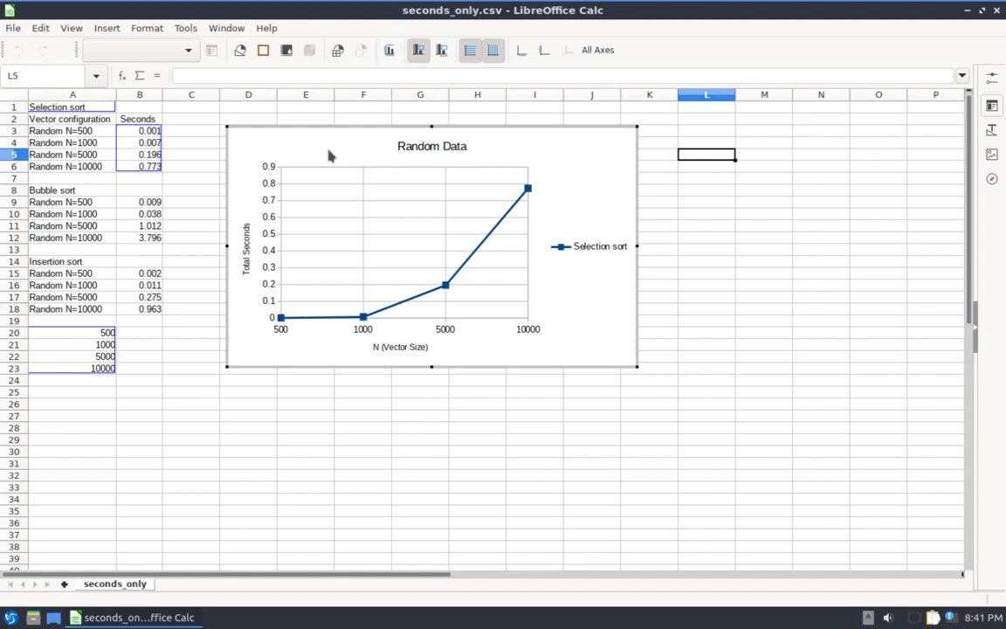
Step: Add a second data series to the chart, named from the Bubble sort heading in cell A8
click(339, 51)
click(381, 198)
click(321, 408)
click(735, 345)
click(80, 191)
key(Return)
Step: Set the Bubble sort series' Y-values to the range B9:B12
click(440, 255)
click(734, 345)
click(150, 204)
click(734, 346)
drag(141, 202, 141, 238)
Step: Add a third data series with its Y-values taken from the Insertion sort times in B15:B18
drag(409, 206, 397, 176)
click(312, 417)
click(720, 352)
click(140, 273)
drag(139, 273, 144, 310)
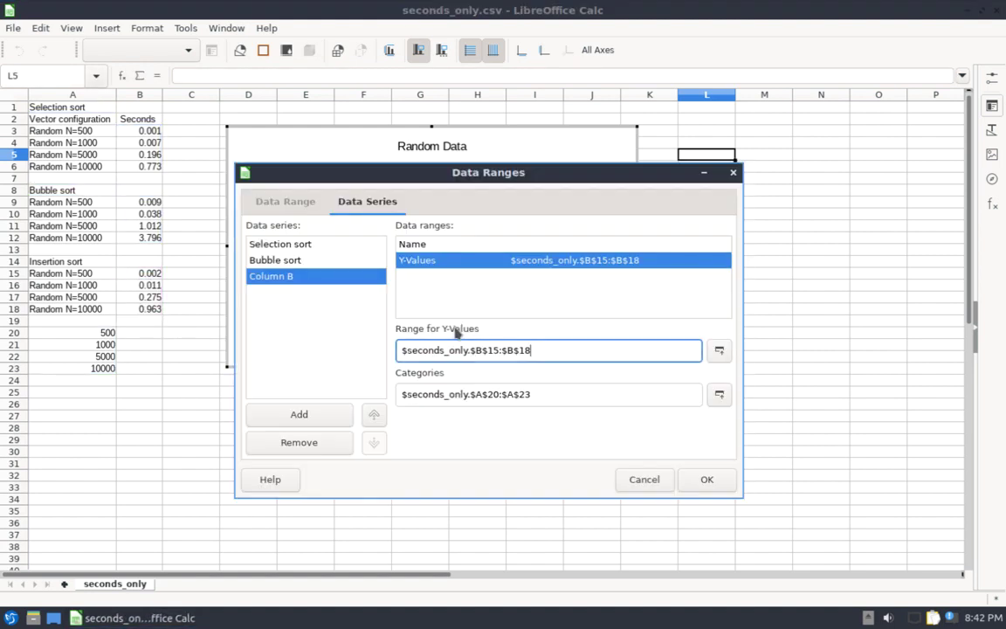
Step: Name the third series from the Insertion sort heading in cell A14 and apply the data ranges
click(471, 244)
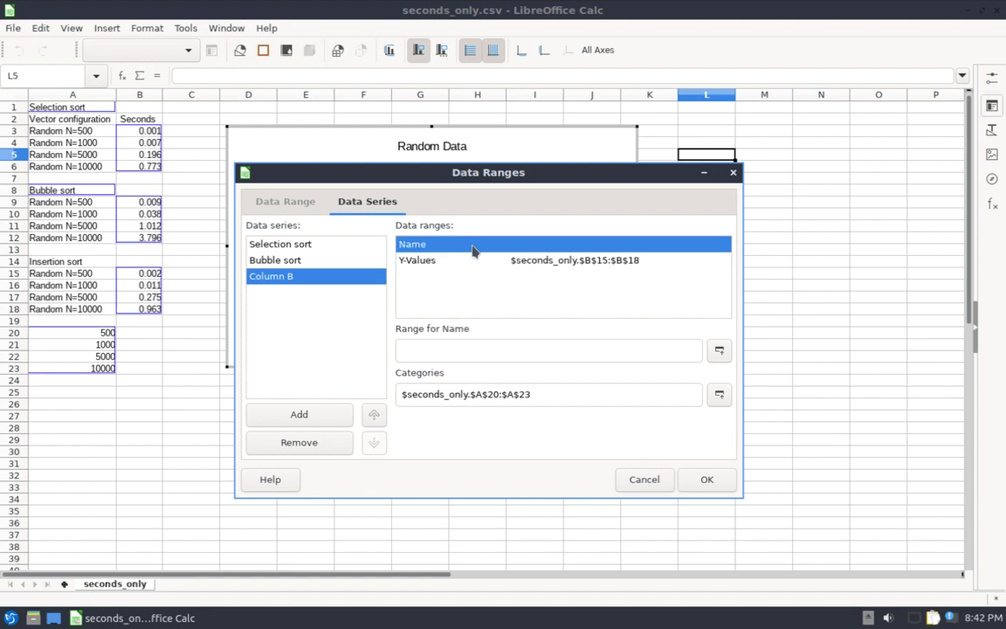
click(719, 351)
click(70, 262)
click(708, 479)
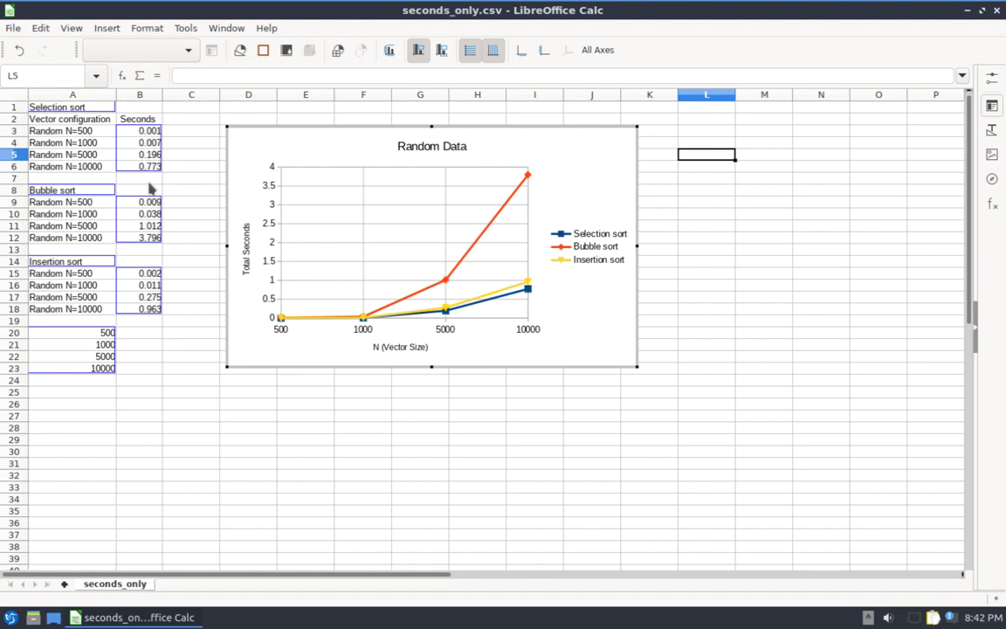